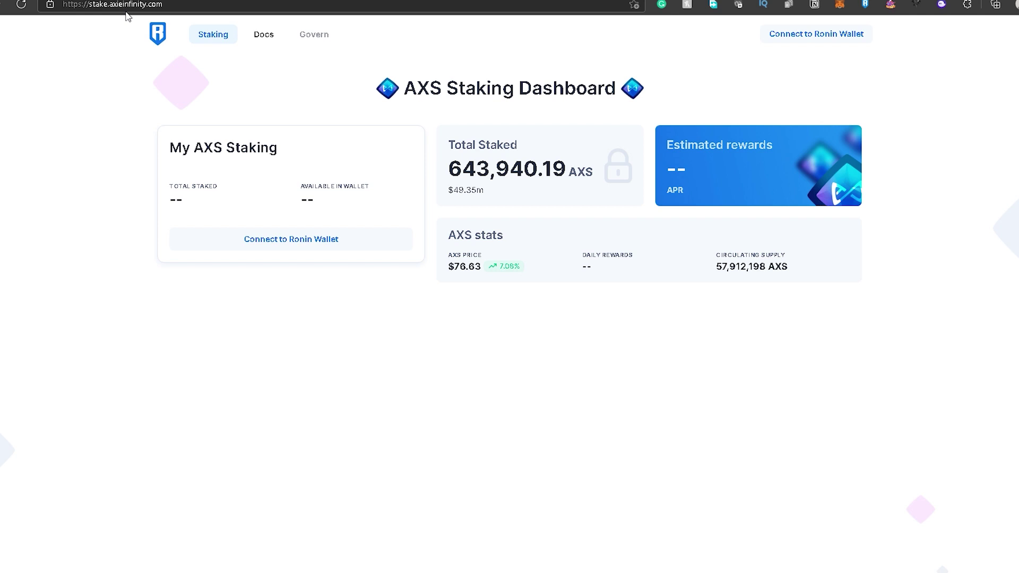
Connect the Ronin wallet holding 2.3526 AXS and approve AXS spending for the staking site.
{"action": "left_click", "coordinate": [332, 243]}
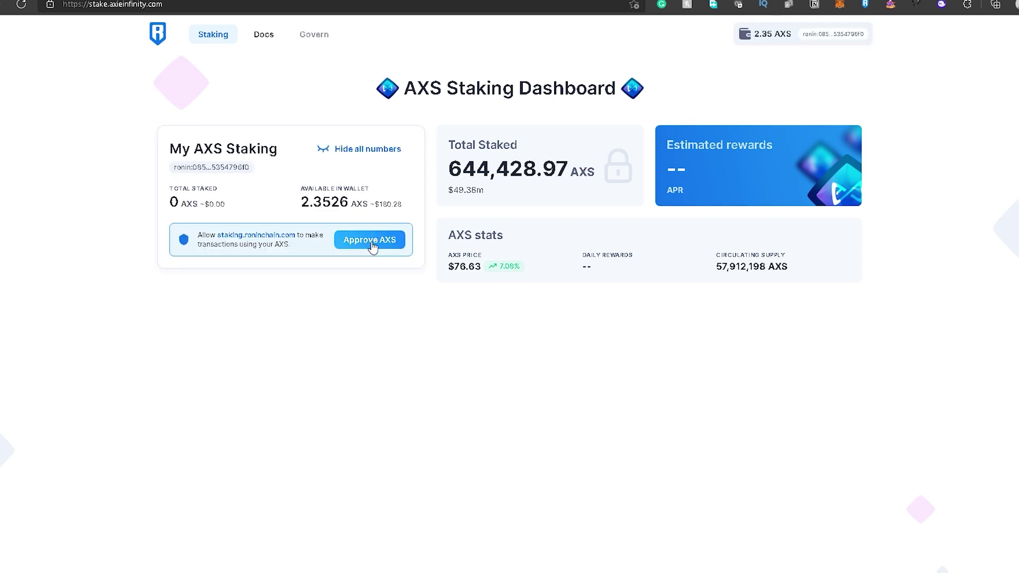
{"action": "left_click", "coordinate": [378, 247]}
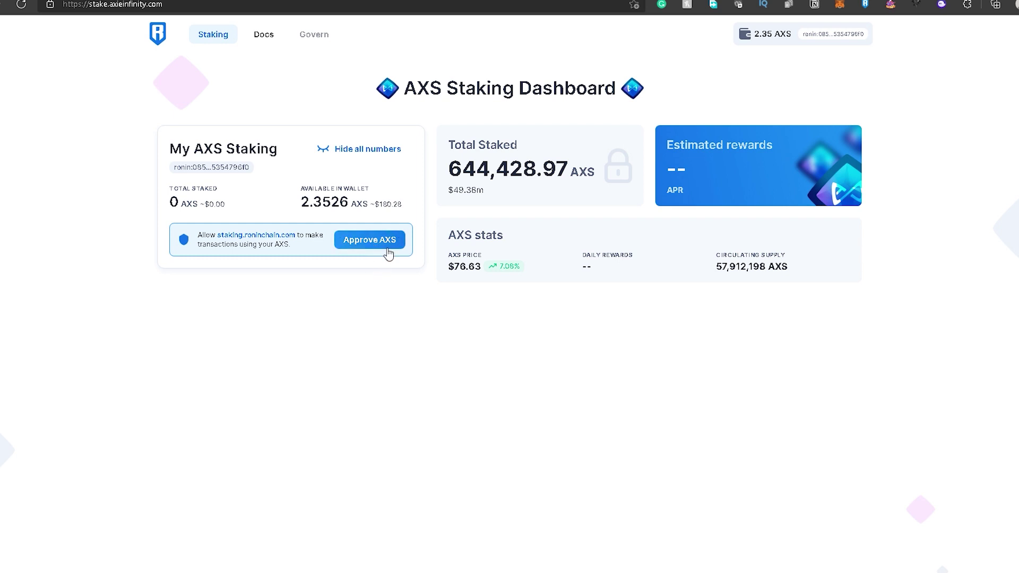
{"action": "left_click", "coordinate": [389, 247]}
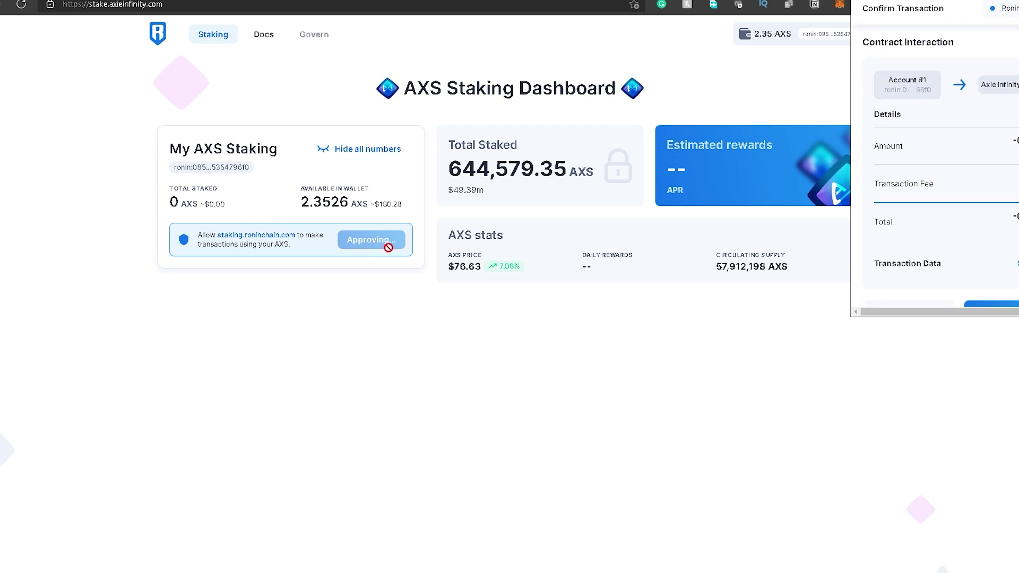
{"action": "scroll", "coordinate": [613, 233], "scroll_direction": "down", "scroll_amount": 1}
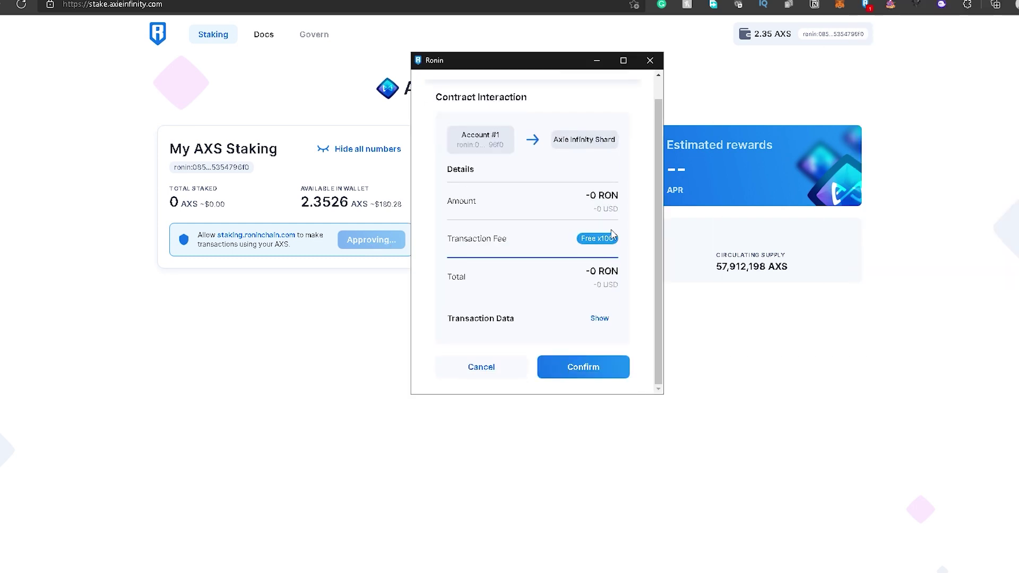
{"action": "left_click", "coordinate": [595, 370]}
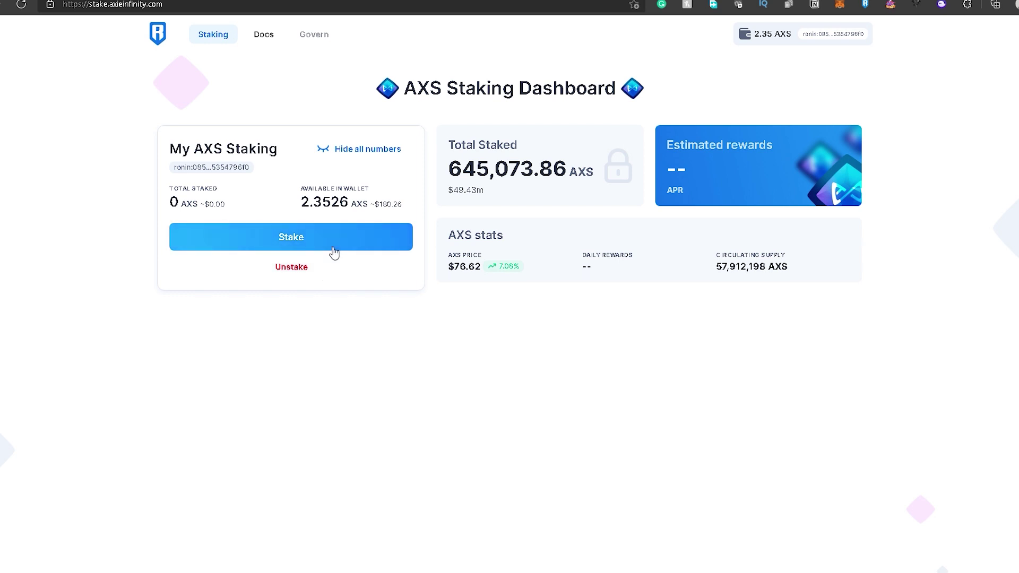
Fill the stake form with the full 2.35264 AXS balance via Max and submit it.
{"action": "left_click", "coordinate": [297, 239]}
{"action": "left_click", "coordinate": [559, 178]}
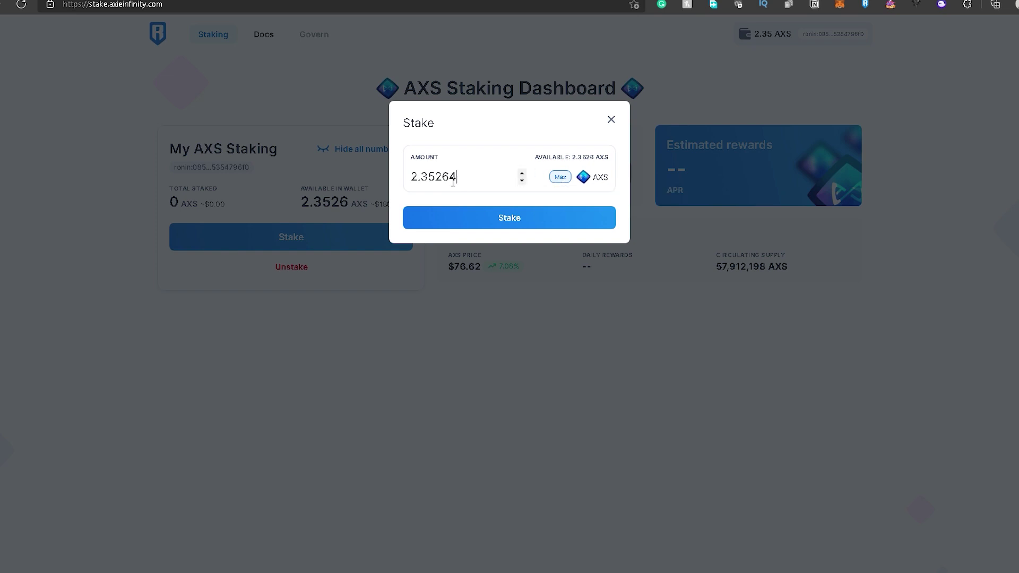
{"action": "double_click", "coordinate": [454, 176]}
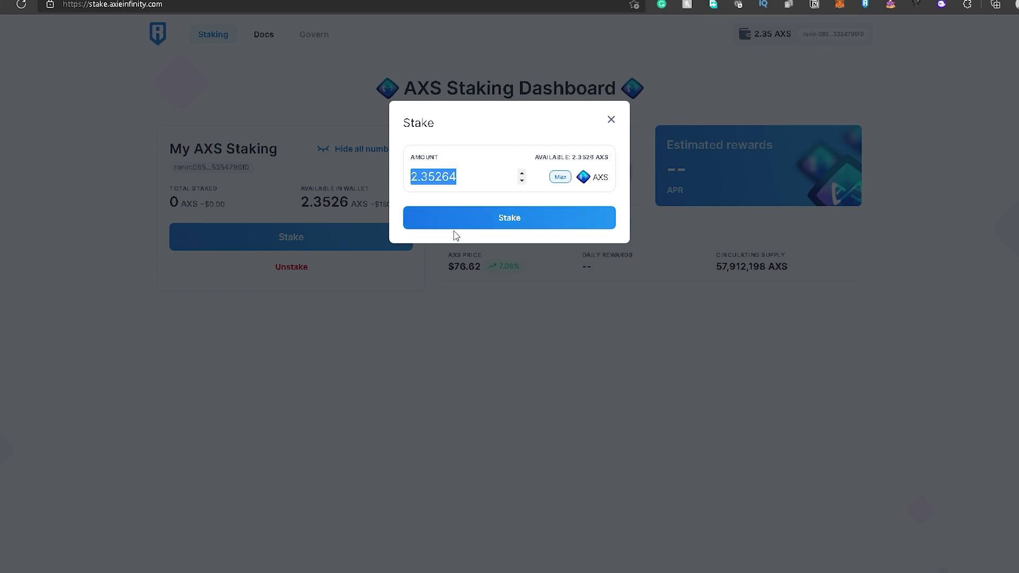
{"action": "left_click", "coordinate": [467, 227]}
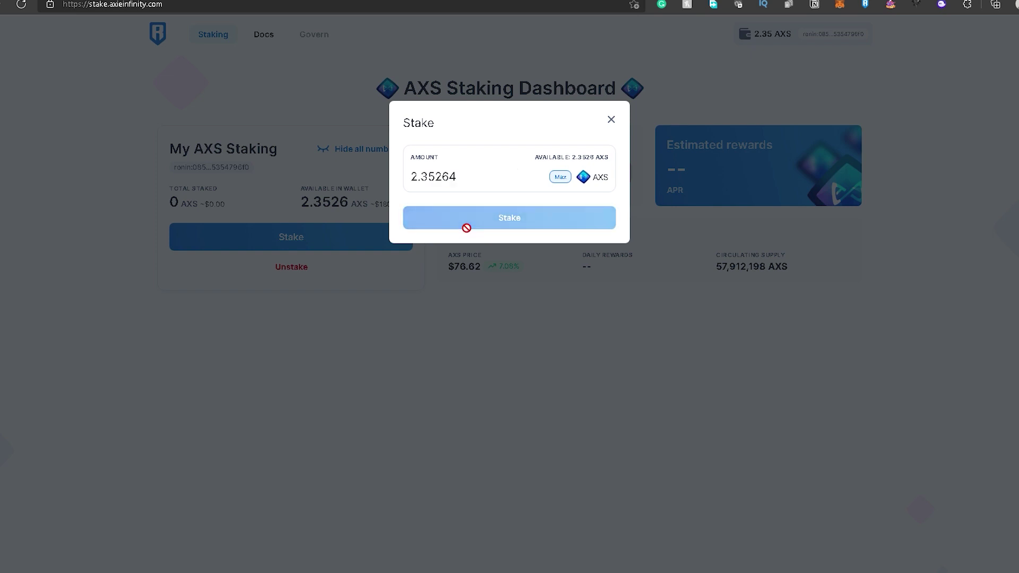
Confirm the staking transaction in the Ronin wallet and view it on the blockchain explorer.
{"action": "left_click_drag", "start_coordinate": [905, 2], "coordinate": [627, 93]}
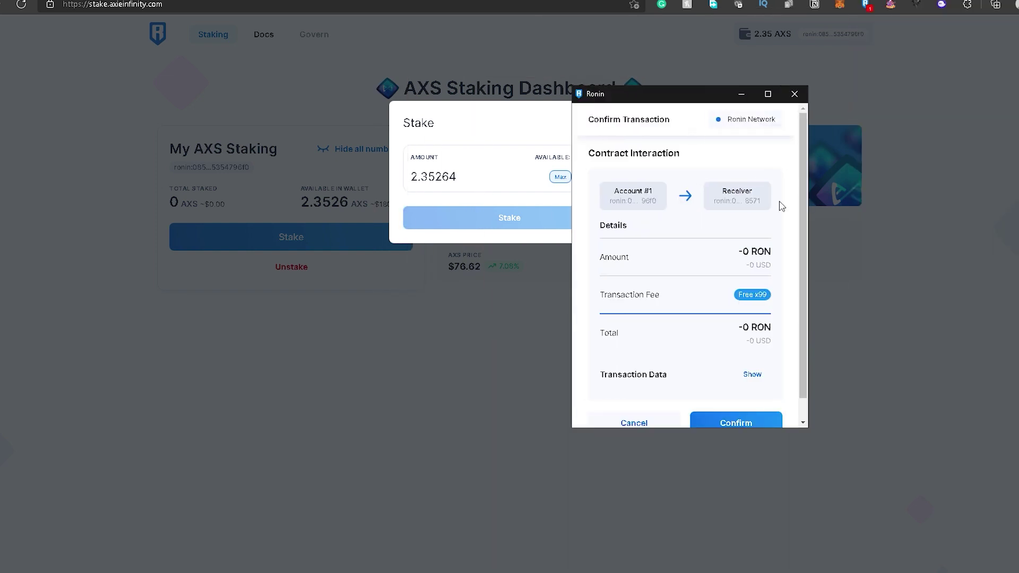
{"action": "scroll", "coordinate": [781, 207], "scroll_direction": "down", "scroll_amount": 2}
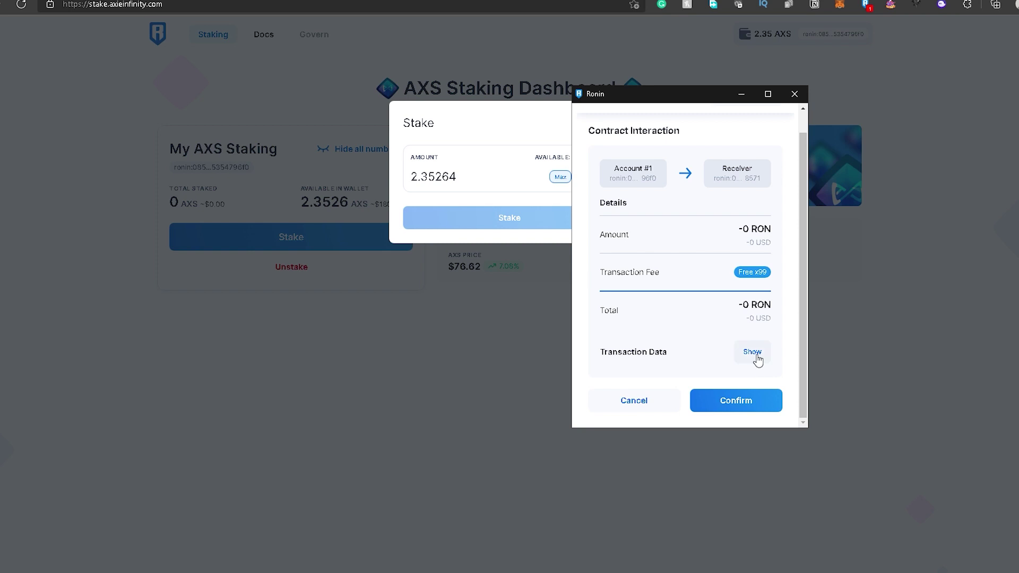
{"action": "left_click", "coordinate": [745, 404]}
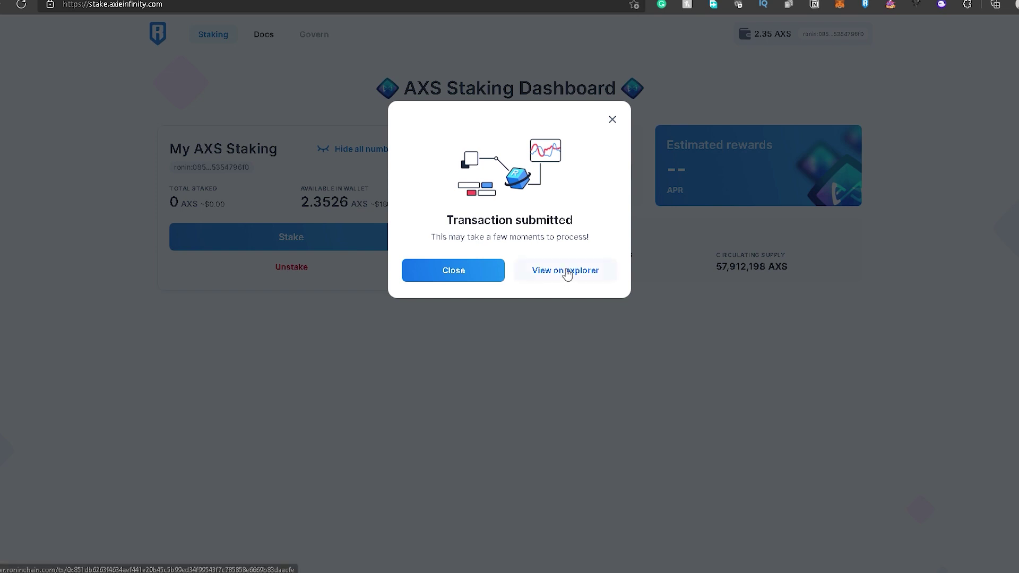
{"action": "left_click", "coordinate": [567, 272]}
Dismiss the Transaction submitted notice and check Total Staked now reads 2.3526 AXS.
{"action": "left_click", "coordinate": [487, 272]}
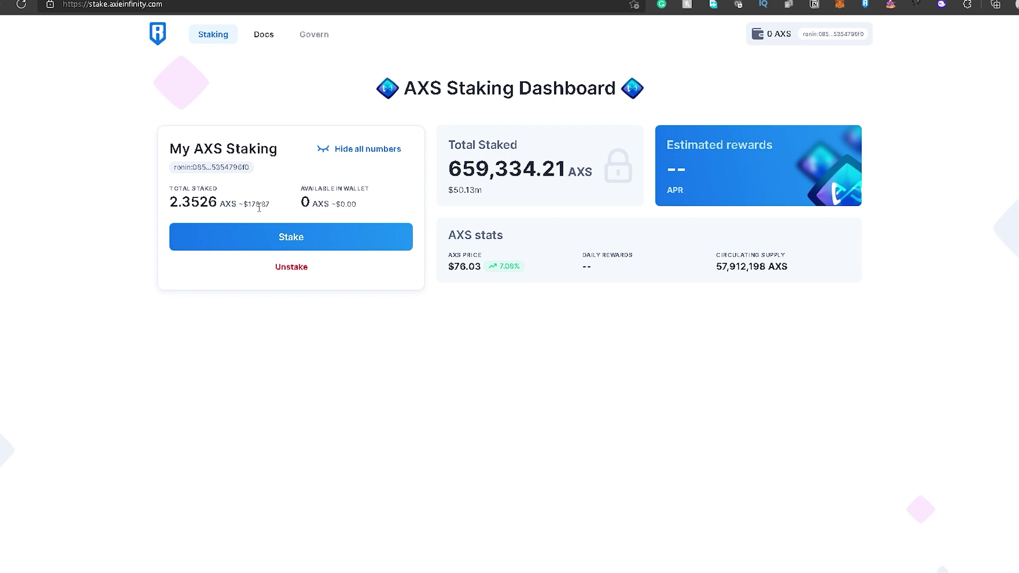
{"action": "left_click_drag", "start_coordinate": [274, 211], "coordinate": [168, 194]}
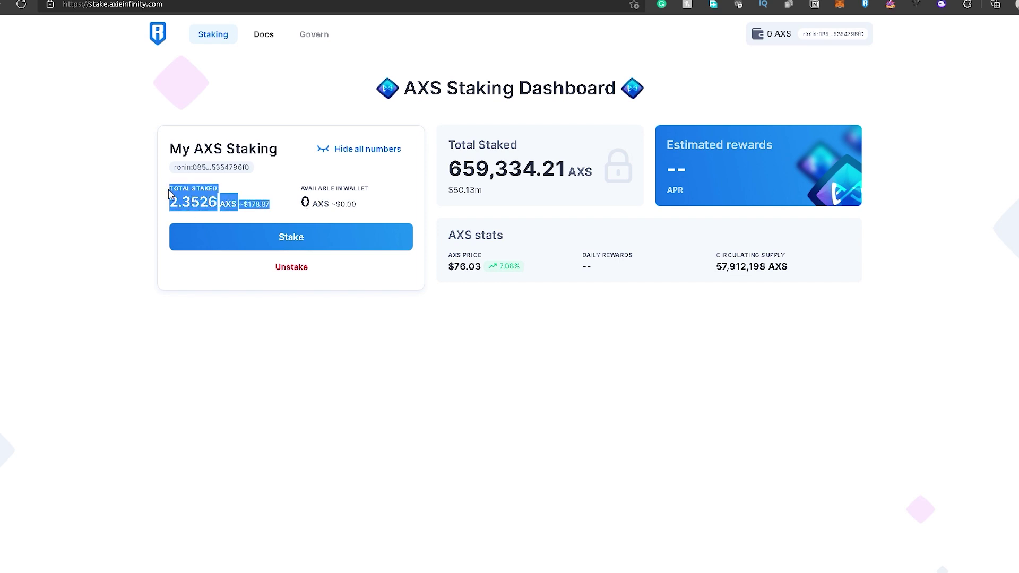
{"action": "left_click", "coordinate": [108, 185]}
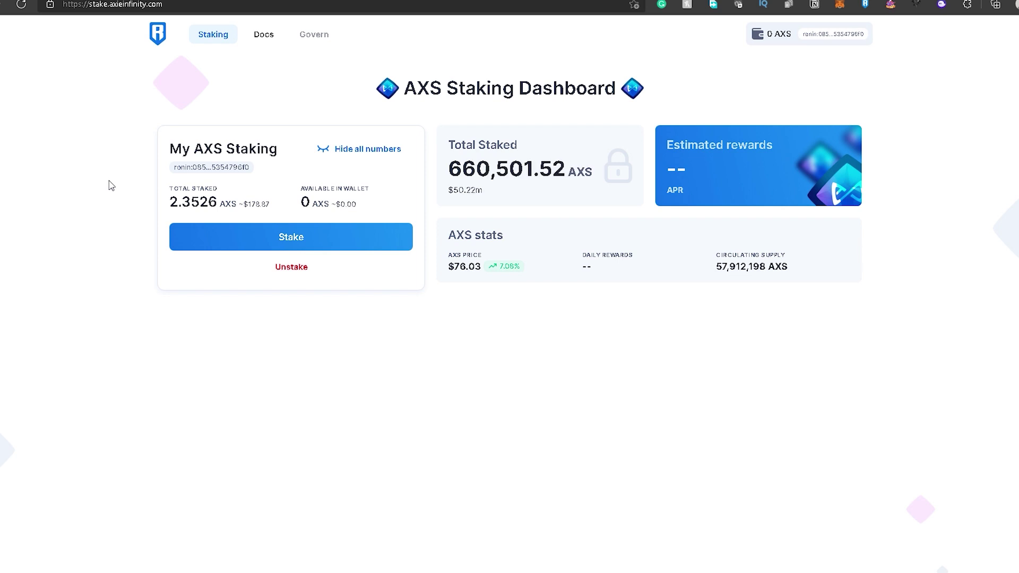
Reopen the stake form to see Insufficient balance, close it, and switch to the AXS Staking Guide.
{"action": "left_click", "coordinate": [279, 230]}
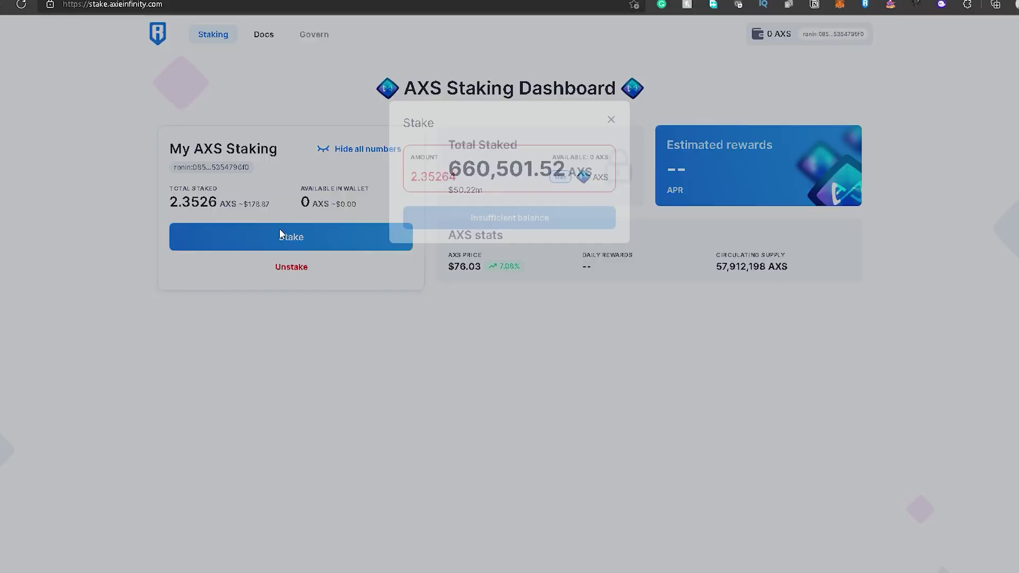
{"action": "left_click", "coordinate": [610, 119]}
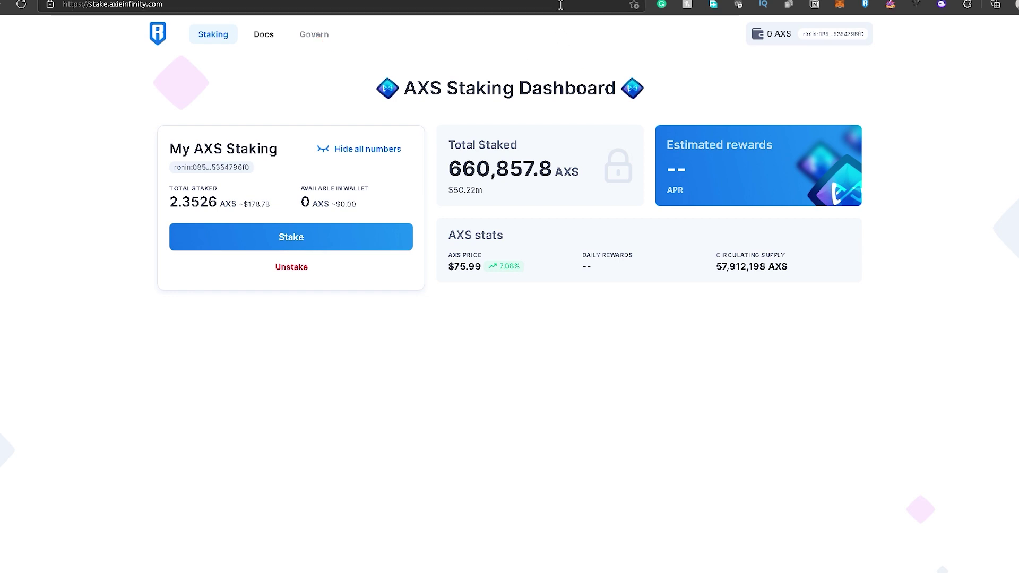
{"action": "left_click", "coordinate": [562, 1]}
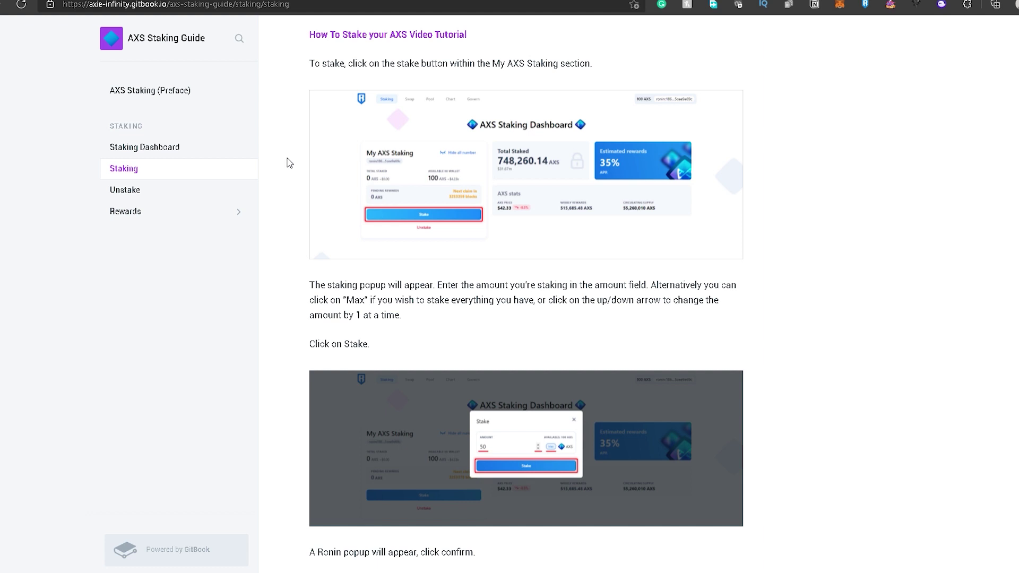
Read through the guide's Staking instructions, then go to the Rewards page on claiming and restaking.
{"action": "left_click", "coordinate": [306, 7]}
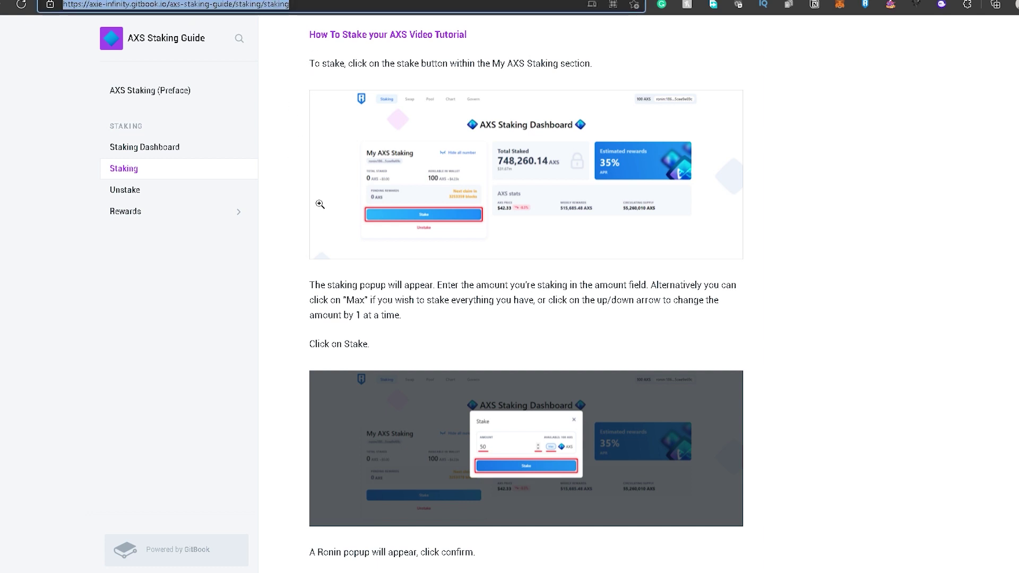
{"action": "scroll", "coordinate": [321, 207], "scroll_direction": "down", "scroll_amount": 6}
{"action": "scroll", "coordinate": [321, 207], "scroll_direction": "down", "scroll_amount": 4}
{"action": "scroll", "coordinate": [330, 205], "scroll_direction": "up", "scroll_amount": 12}
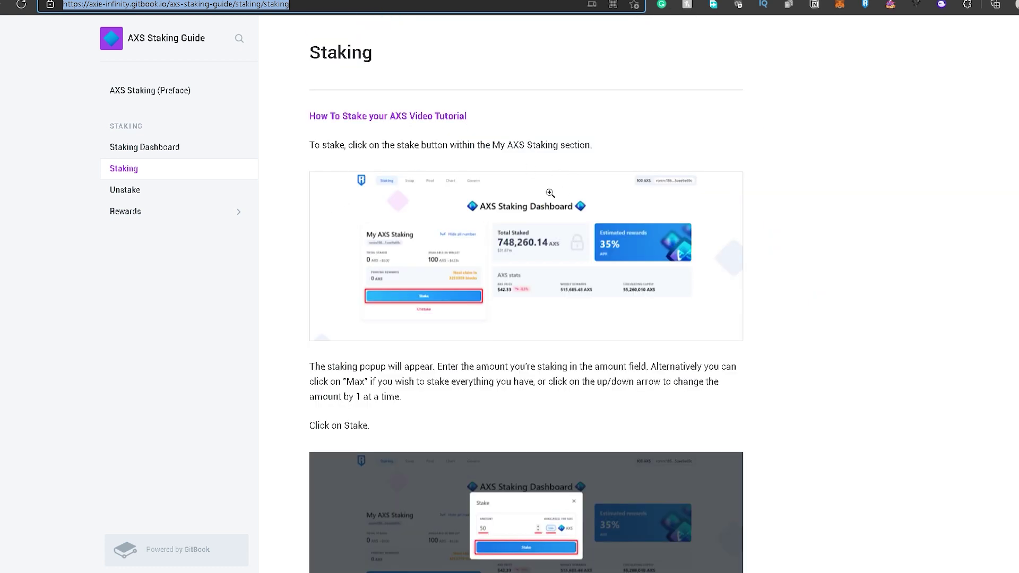
{"action": "scroll", "coordinate": [660, 290], "scroll_direction": "down", "scroll_amount": 14}
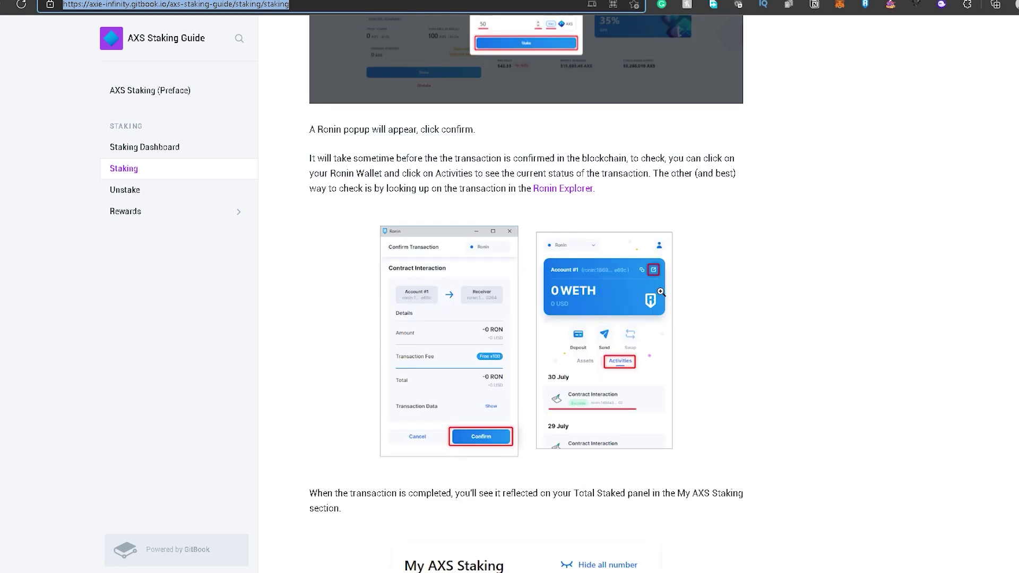
{"action": "scroll", "coordinate": [661, 291], "scroll_direction": "down", "scroll_amount": 3}
{"action": "scroll", "coordinate": [661, 292], "scroll_direction": "up", "scroll_amount": 10}
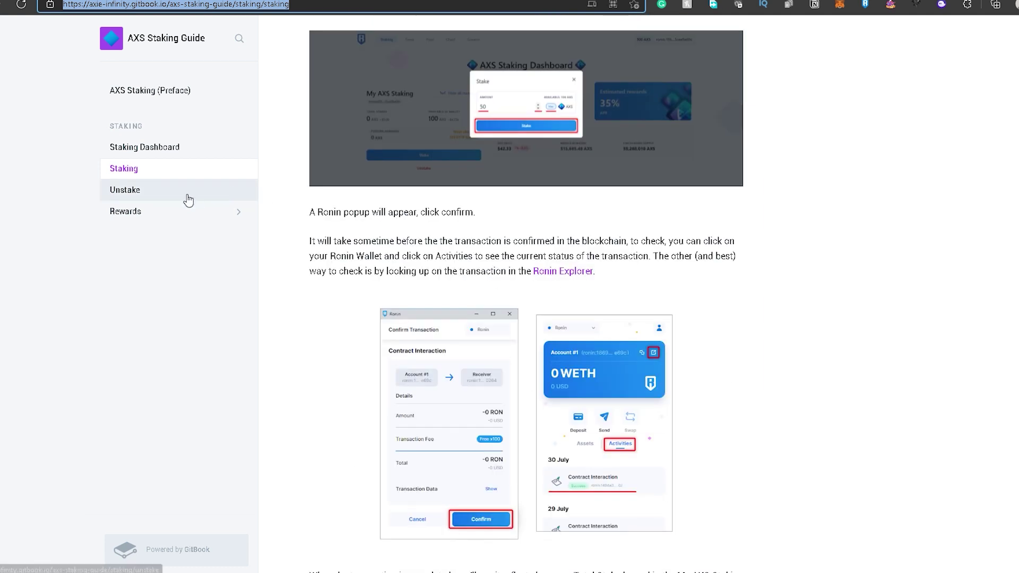
{"action": "left_click", "coordinate": [184, 214]}
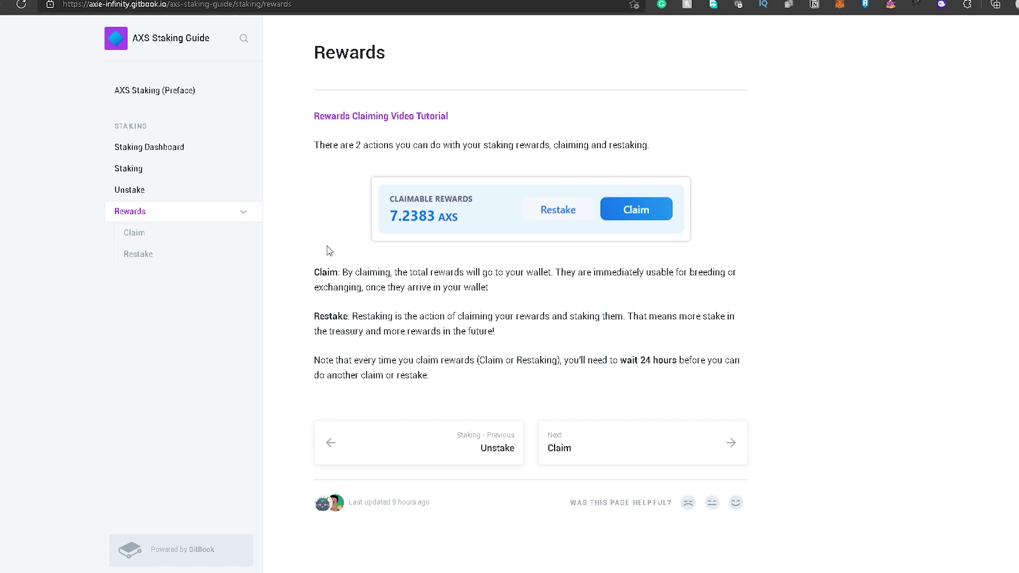
{"action": "double_click", "coordinate": [323, 273]}
{"action": "double_click", "coordinate": [329, 316]}
{"action": "left_click", "coordinate": [325, 329]}
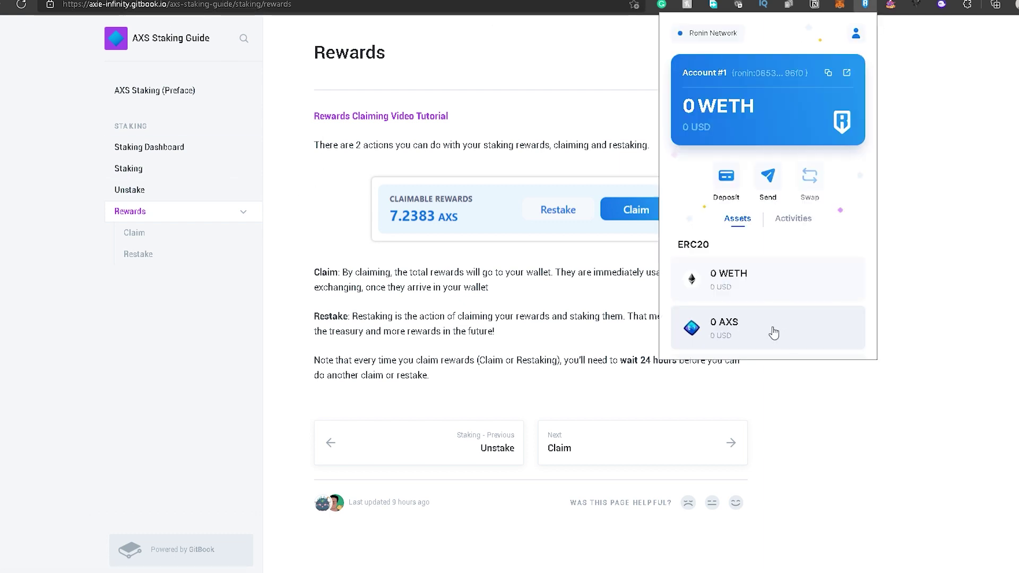
{"action": "left_click", "coordinate": [573, 47]}
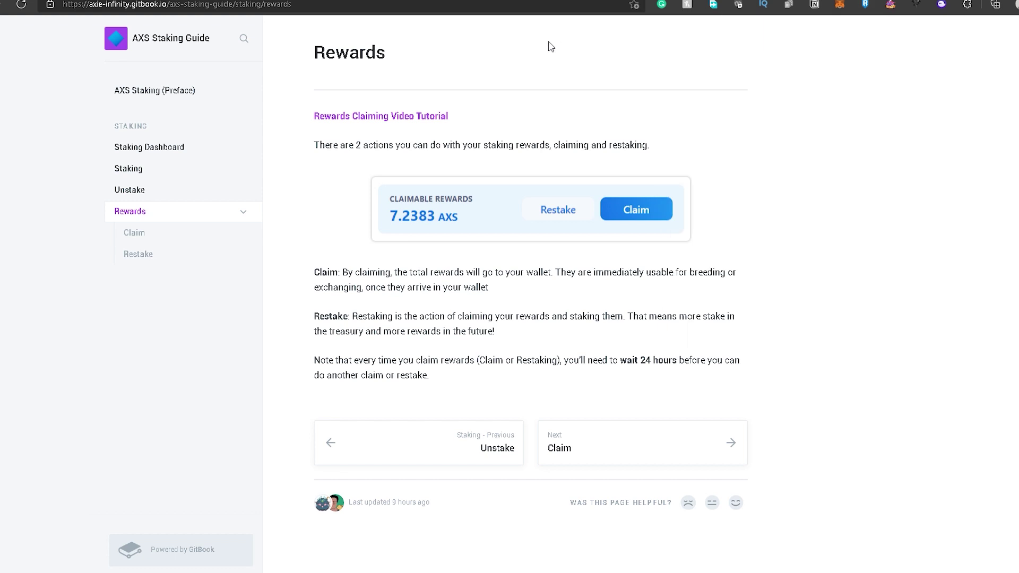